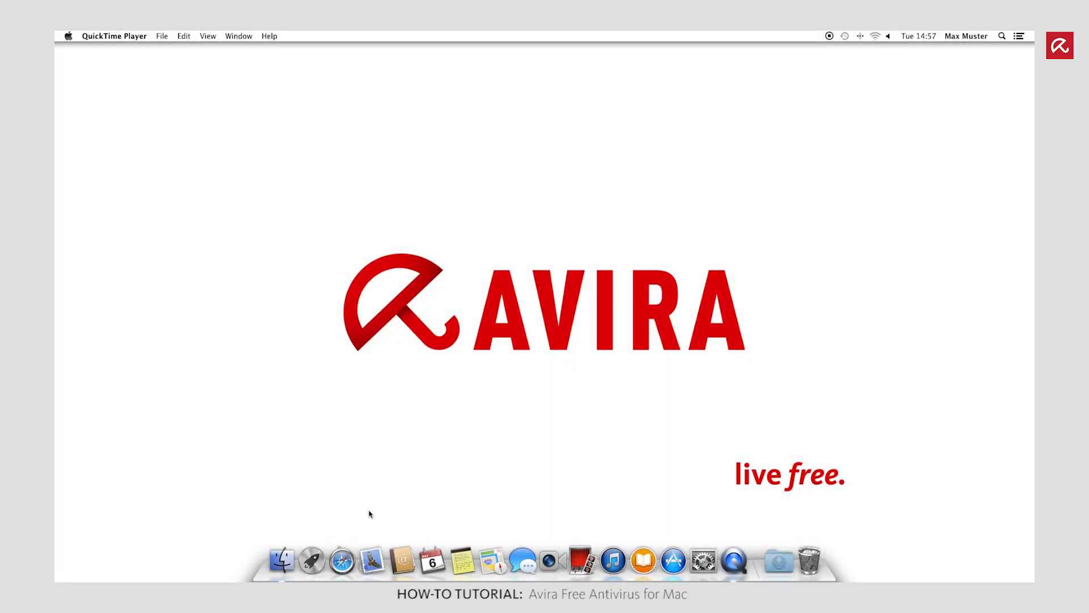
# - Open Safari to Avira's Free products page and download Free Antivirus for Mac
pyautogui.click(341, 558)
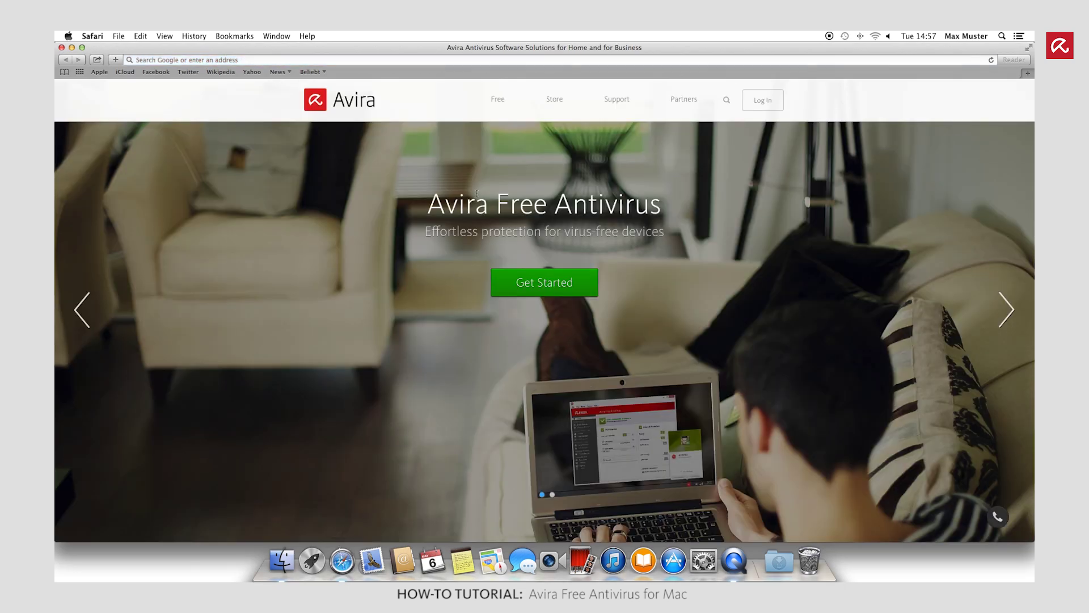
pyautogui.click(499, 107)
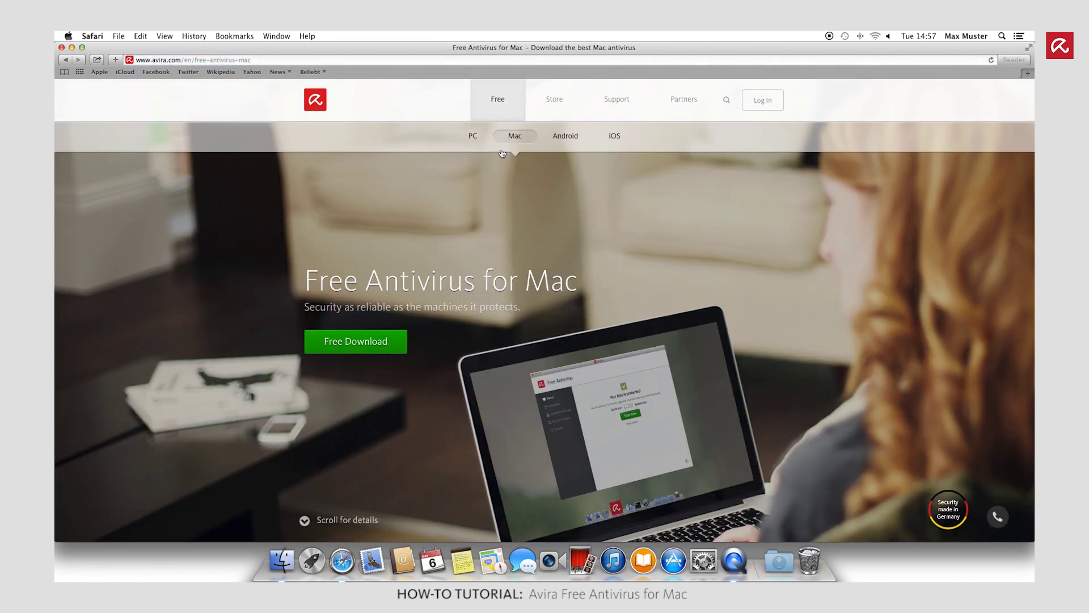
pyautogui.click(380, 342)
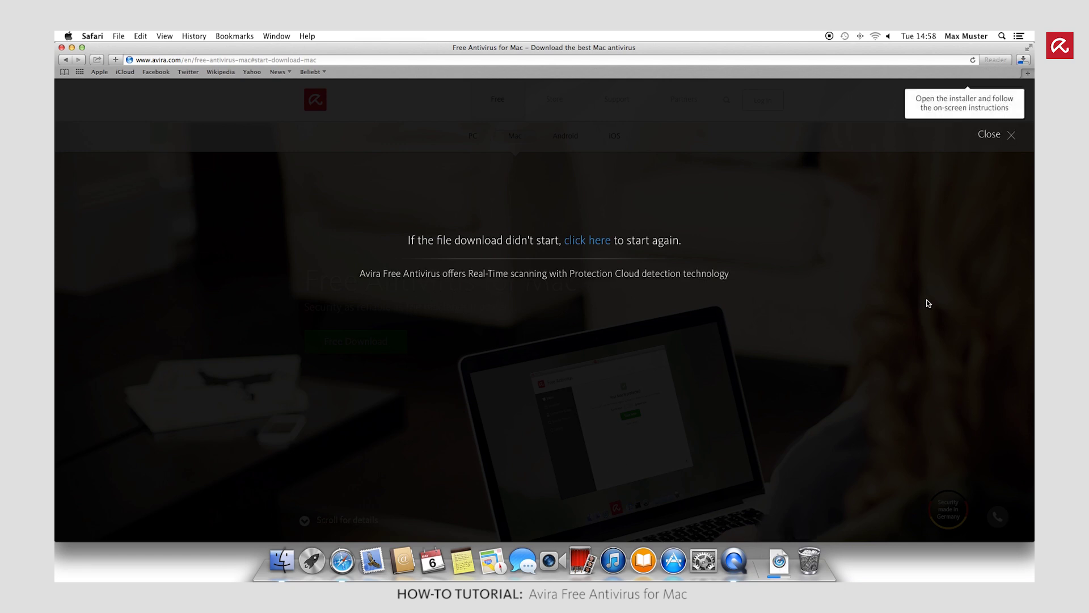
# - Open Avira_Free_Antivirus_for_Mac.pkg from Safari's Downloads list
pyautogui.click(1023, 61)
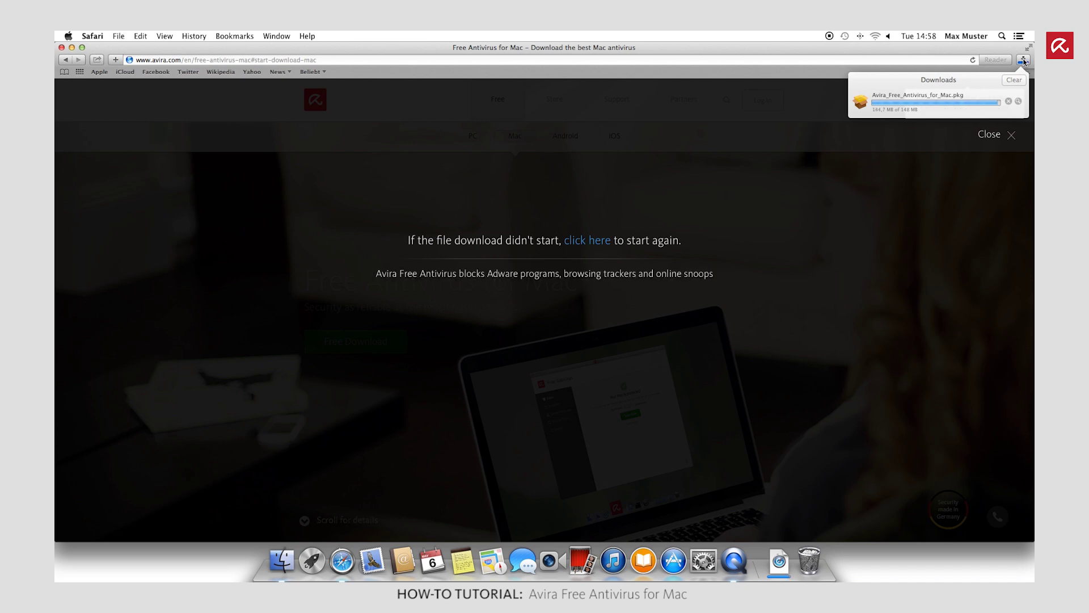
pyautogui.doubleClick(938, 101)
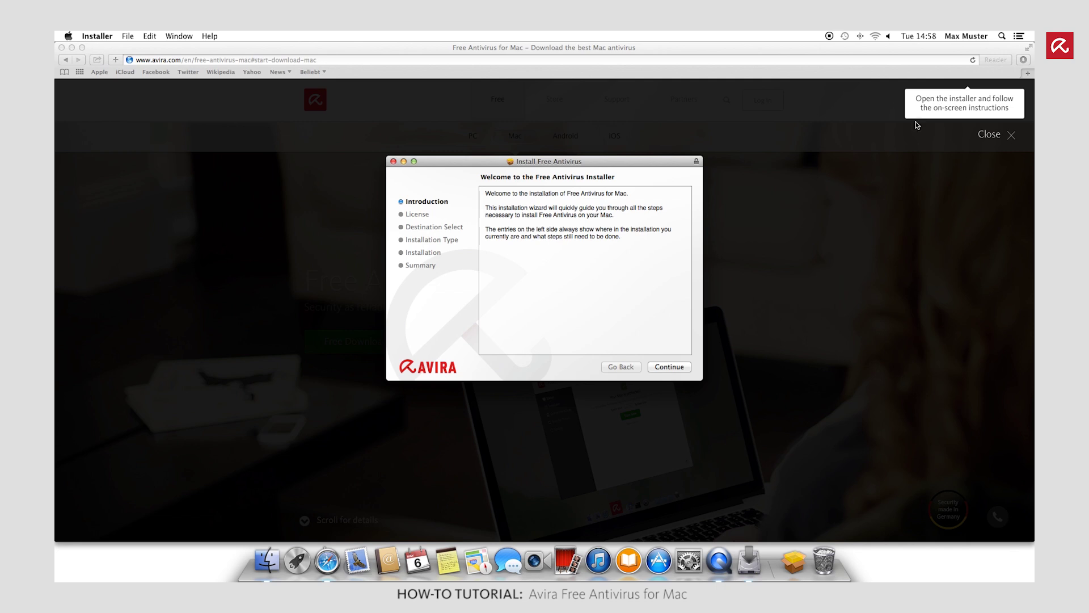
# - Agree to the license, run the standard install with the admin password, then close the installer
pyautogui.click(664, 369)
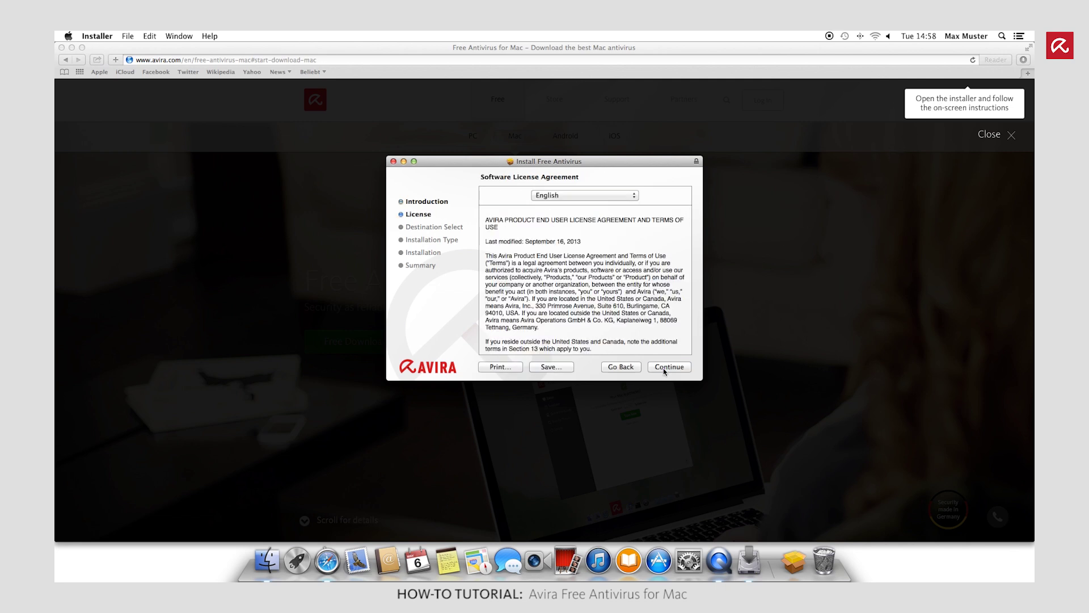
pyautogui.click(665, 369)
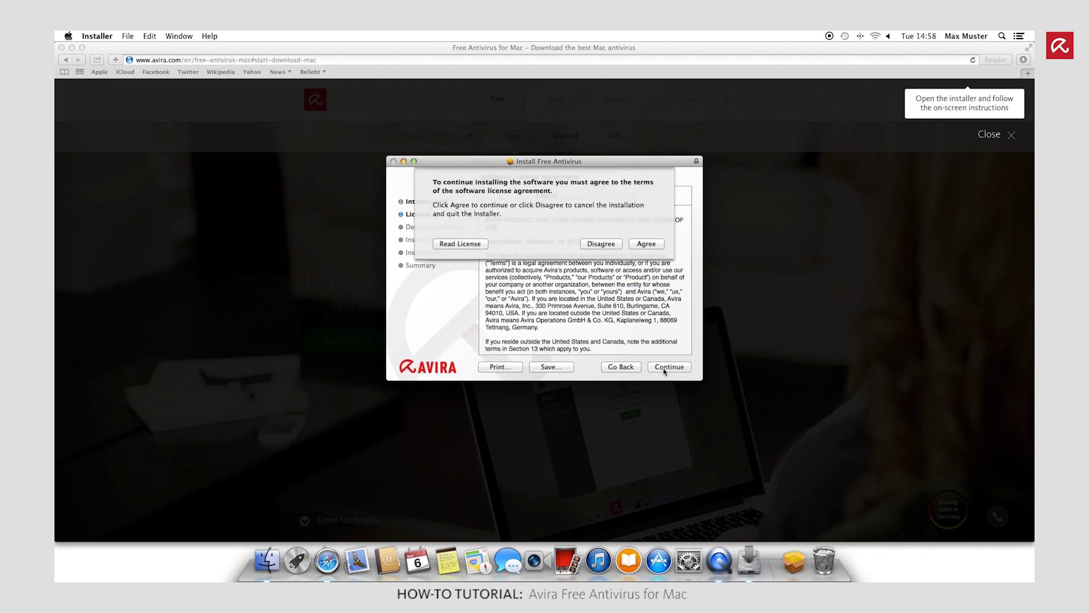
pyautogui.click(640, 244)
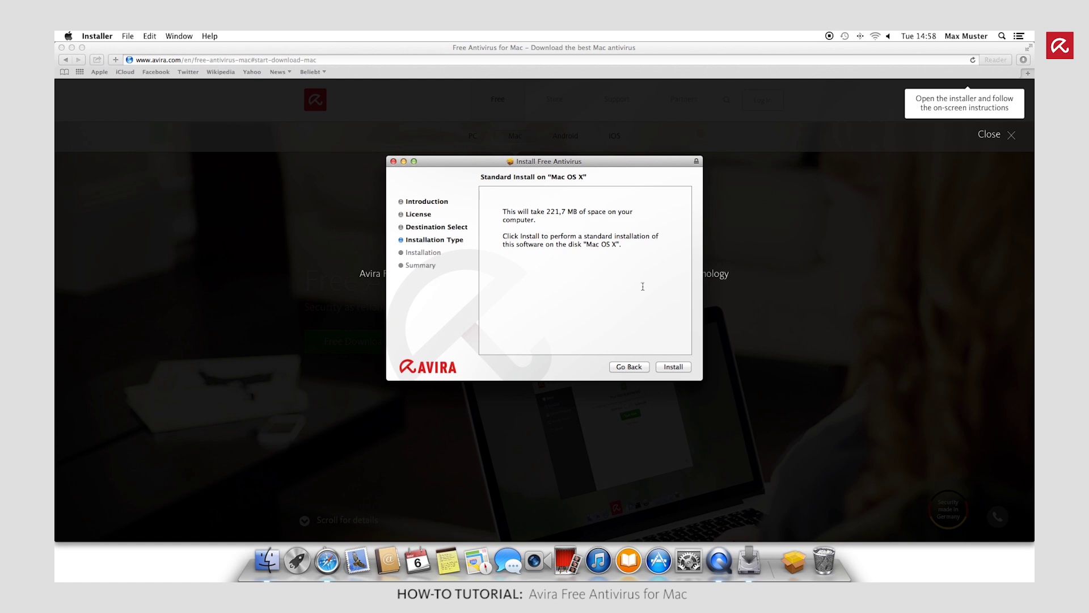
pyautogui.click(663, 367)
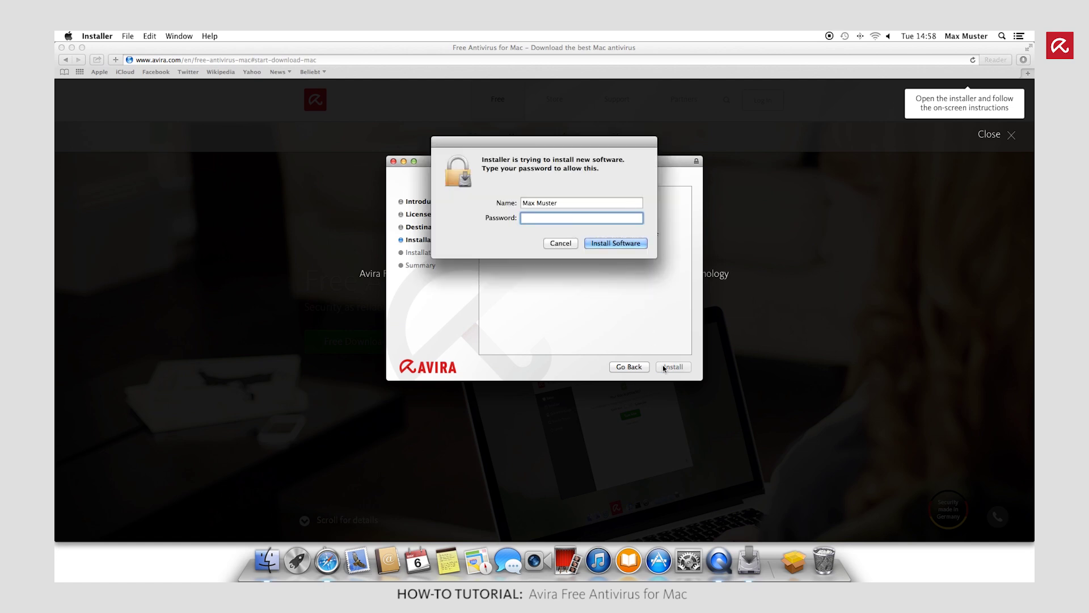
pyautogui.write('•••••')
pyautogui.click(611, 247)
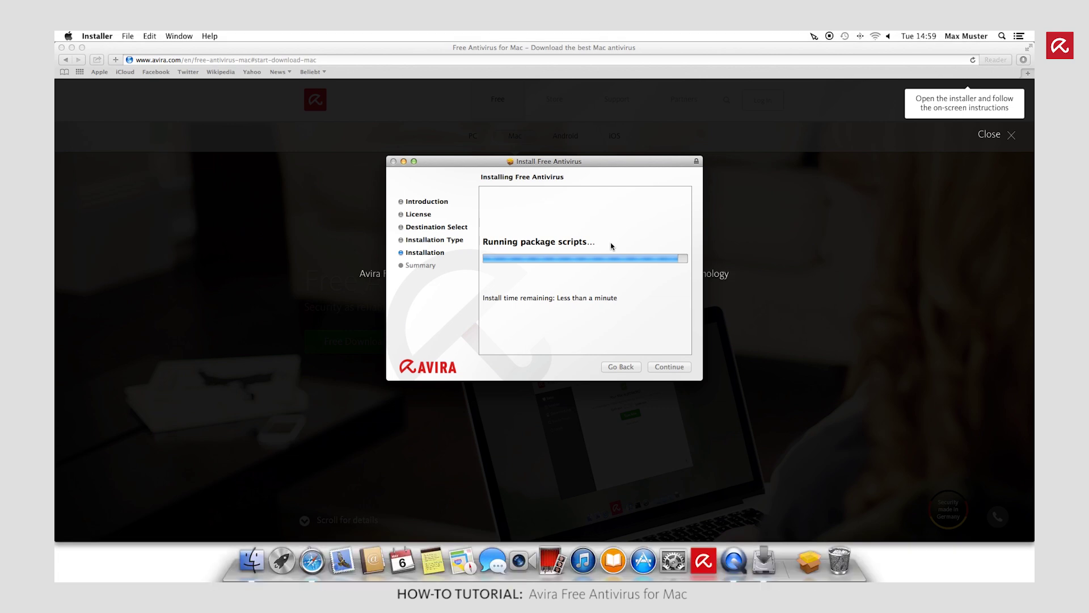
pyautogui.click(663, 367)
# - Close Safari, view details for detection update, quick scan and untreated threats, then confirm with OK
pyautogui.click(60, 47)
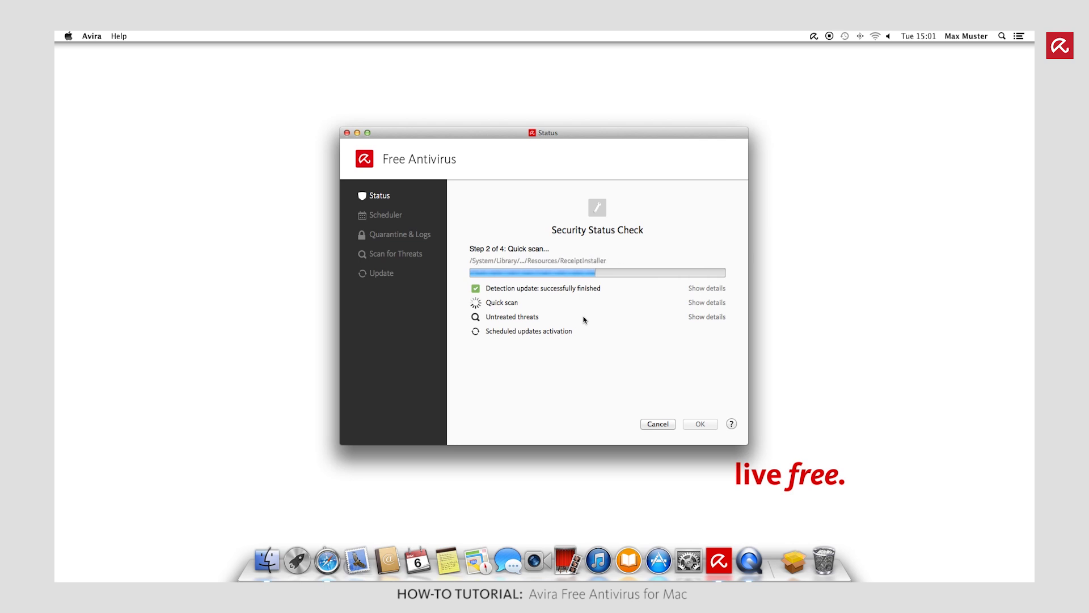
pyautogui.click(696, 290)
pyautogui.click(699, 303)
pyautogui.click(698, 316)
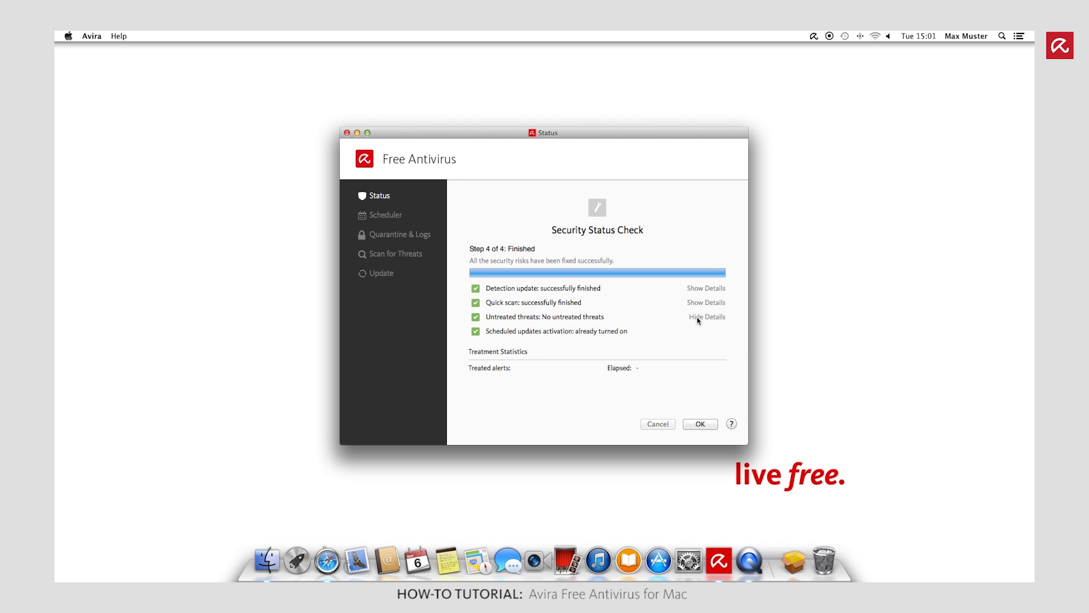
pyautogui.click(691, 424)
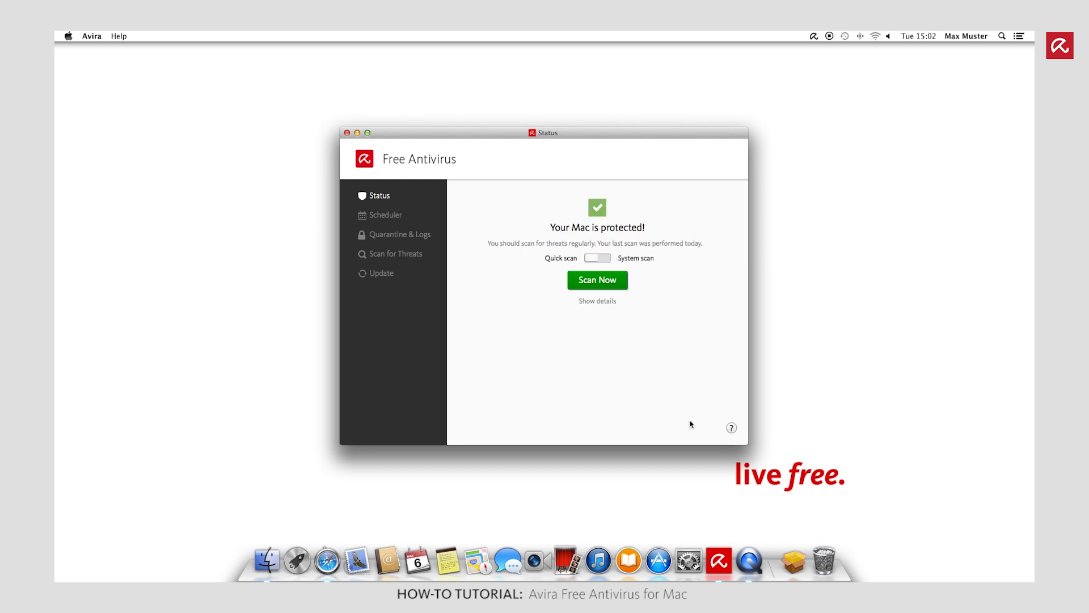
# - View the protection details as Statistics: last update, engine version and detection version
pyautogui.click(592, 303)
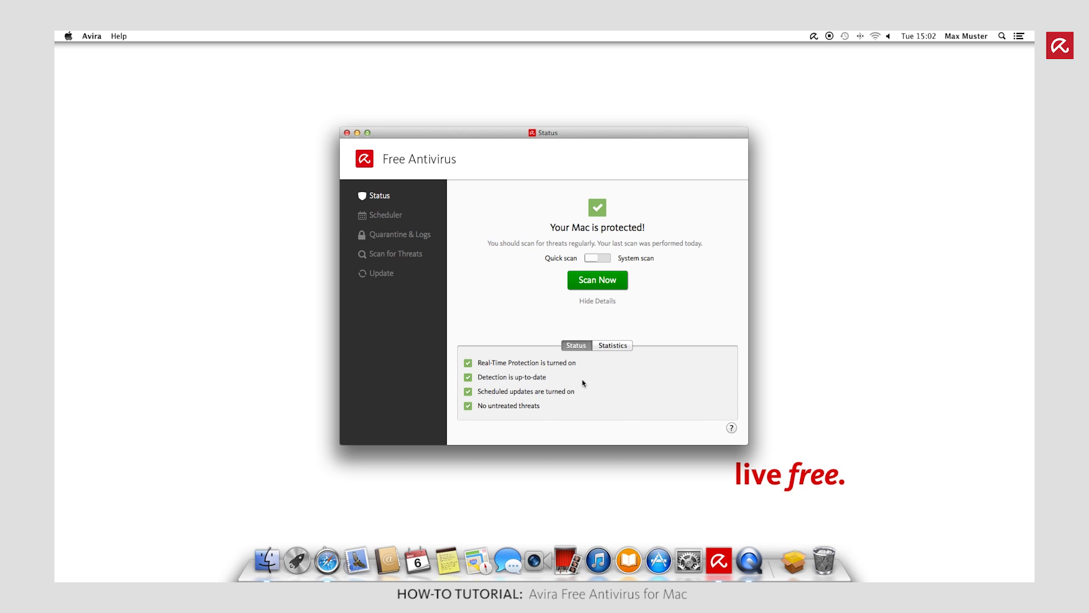
pyautogui.click(602, 347)
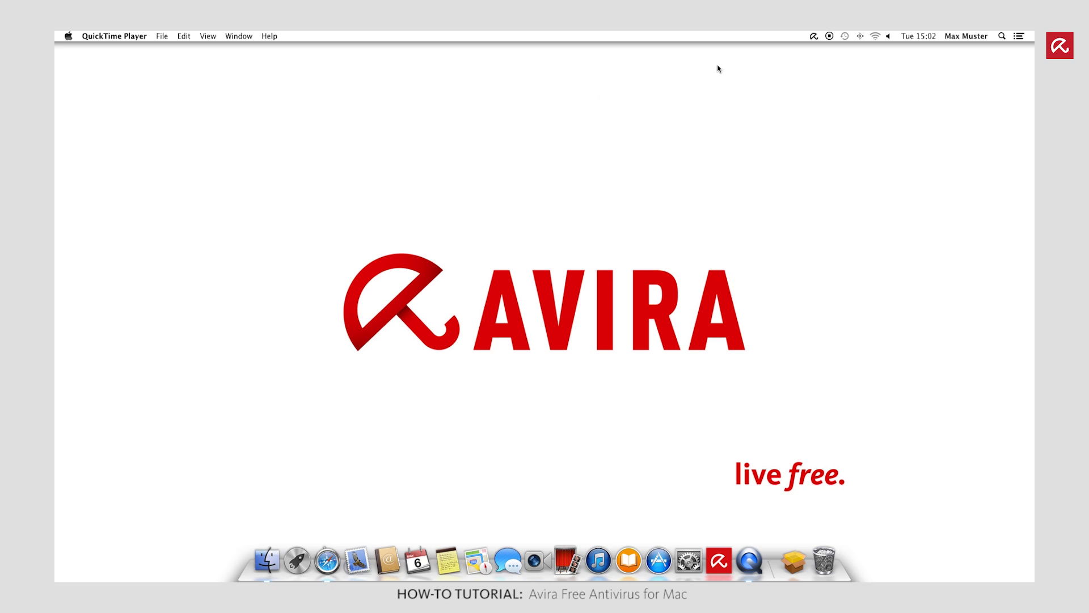
# - Open the Avira menu-bar quick-actions menu, then dismiss it
pyautogui.click(814, 38)
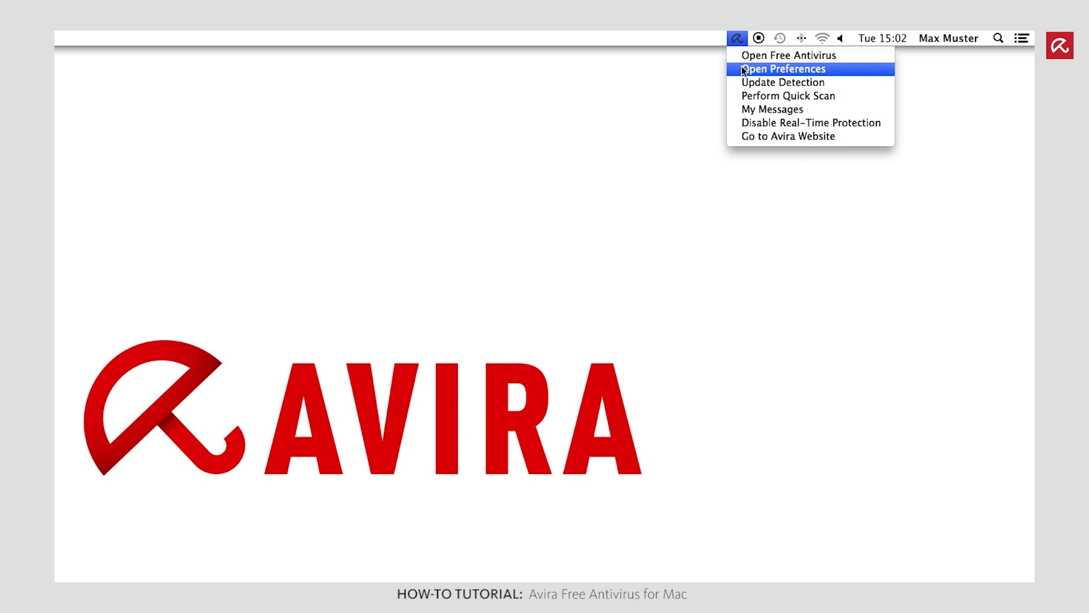
pyautogui.click(738, 42)
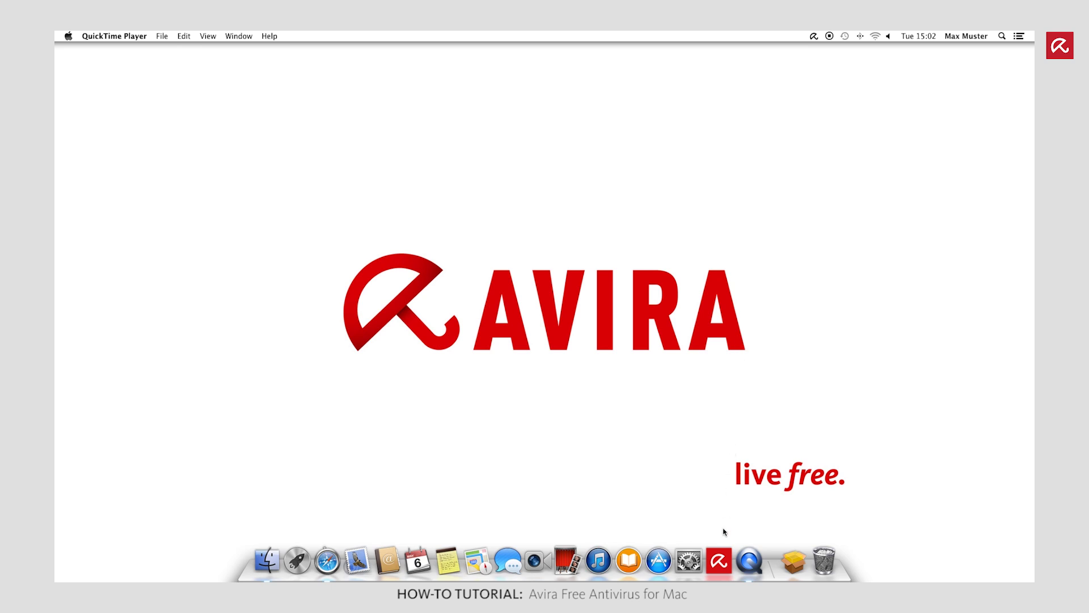
# - Relaunch Avira Free Antivirus from its Dock icon
pyautogui.click(722, 561)
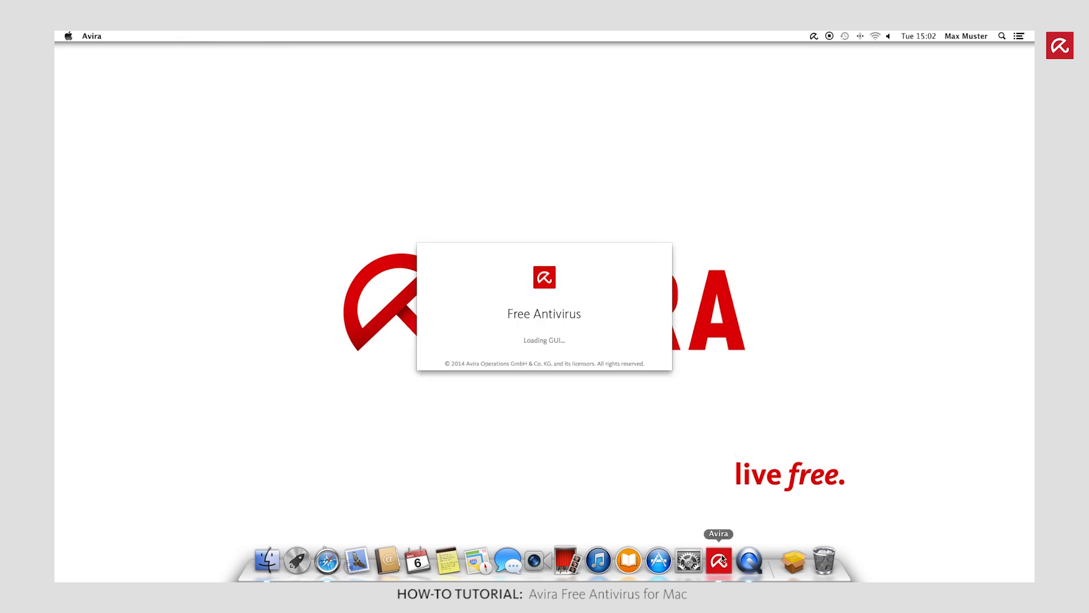